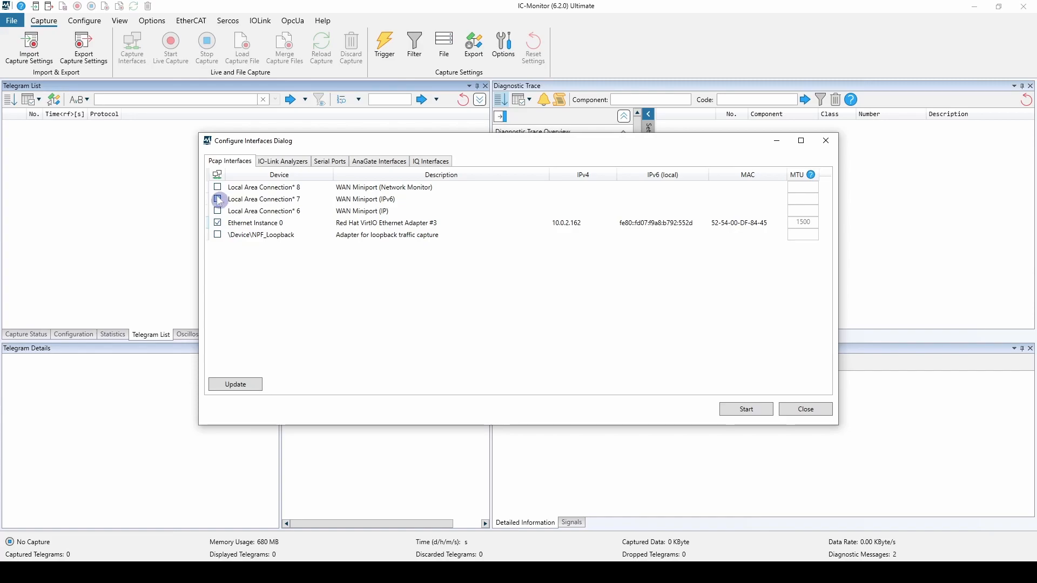
click(217, 211)
click(218, 211)
click(218, 200)
- Refresh the list of serial ports and change the ports' baudrates, using 28400 for COM1
click(326, 164)
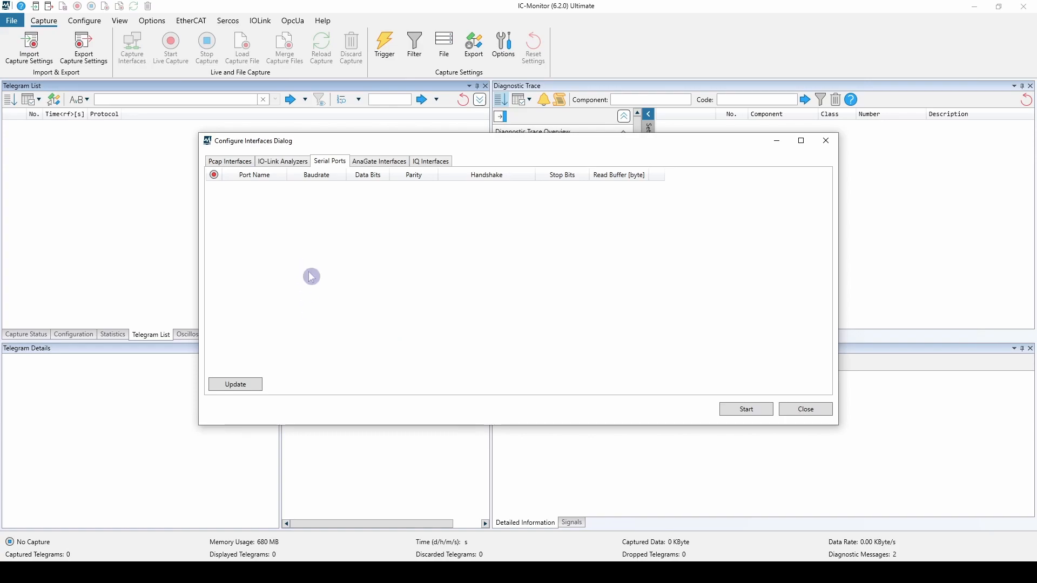
click(251, 385)
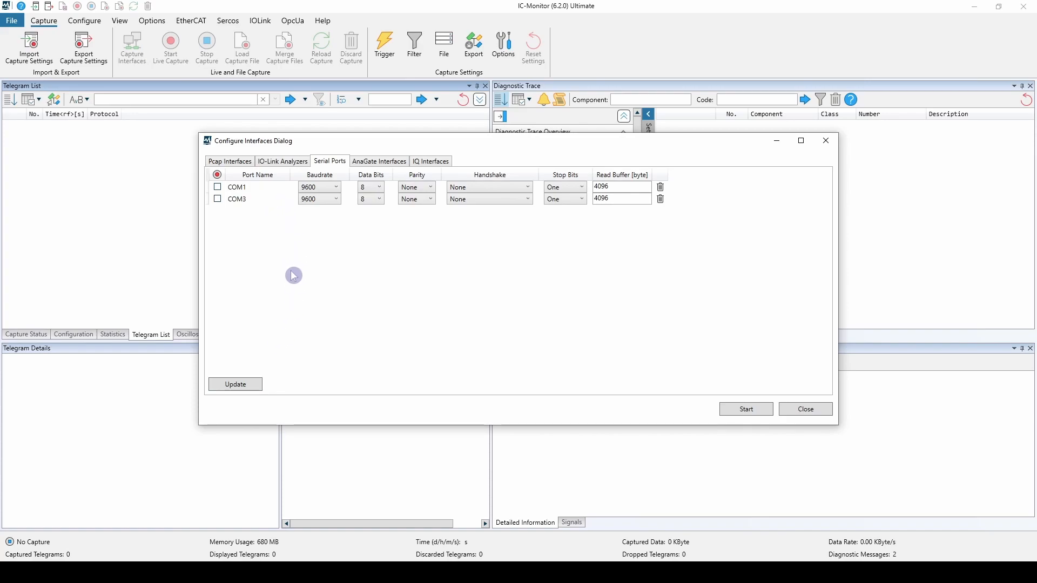
click(312, 190)
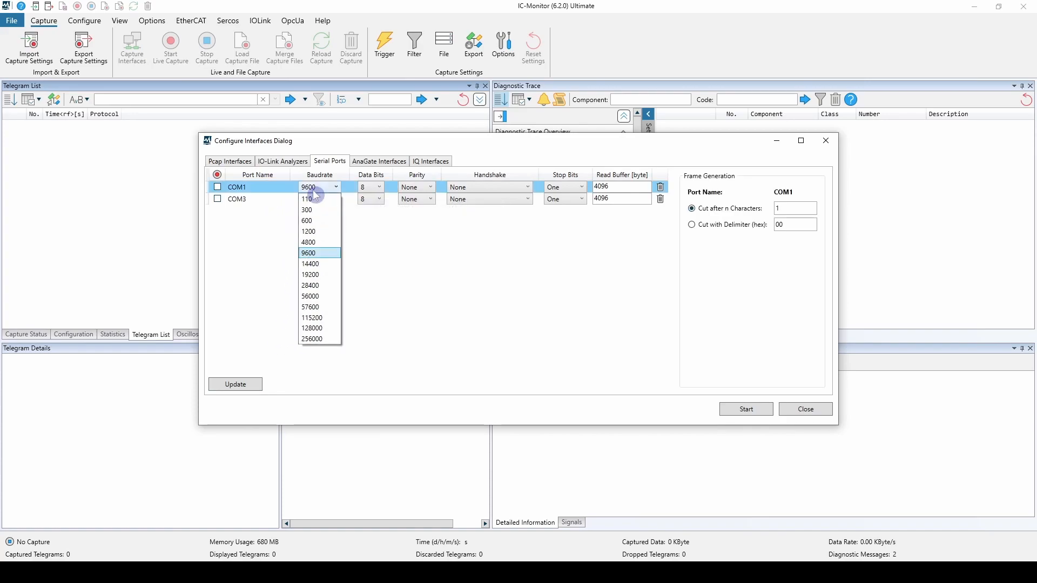
click(322, 272)
click(318, 199)
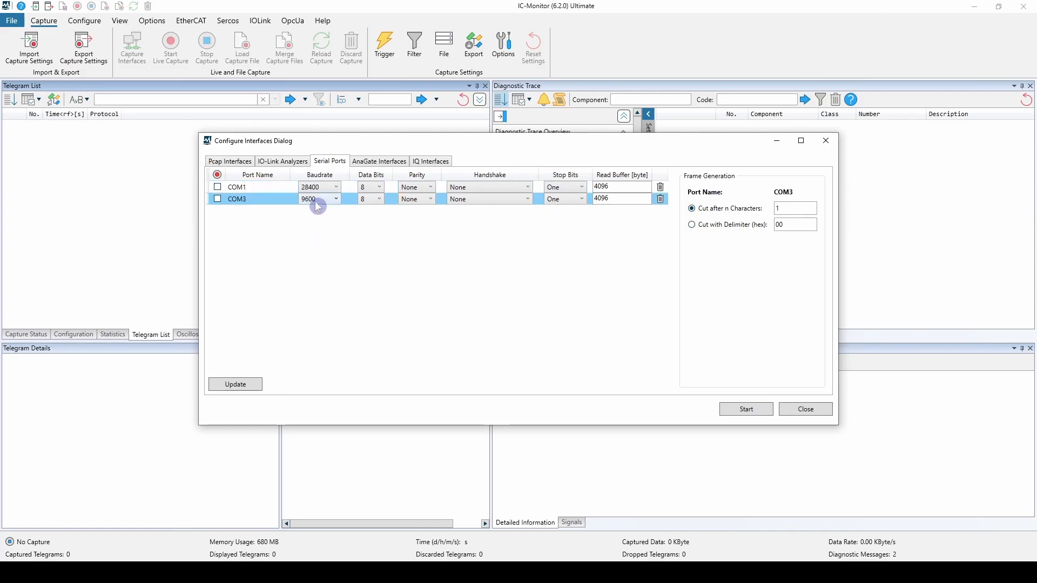
click(324, 306)
- Finish the interface configuration with the Pcap interface Ethernet Instance 0 enabled and start a live capture
click(242, 166)
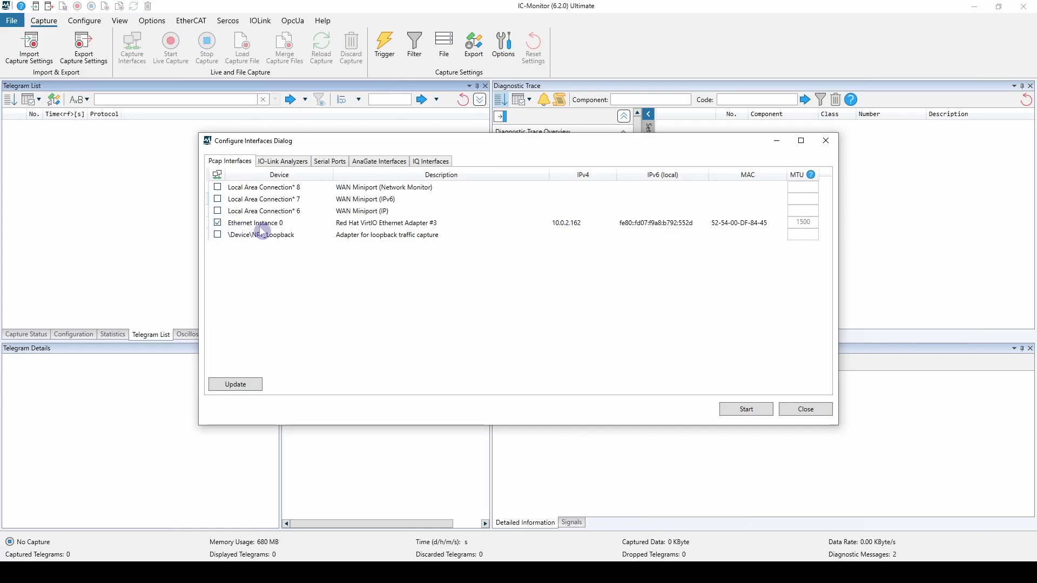
click(800, 409)
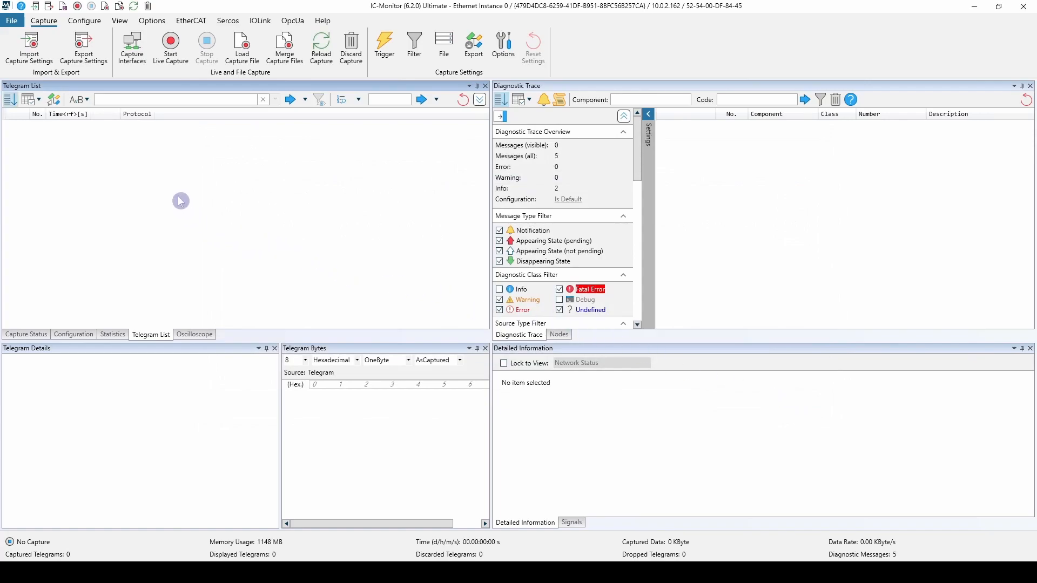
click(163, 58)
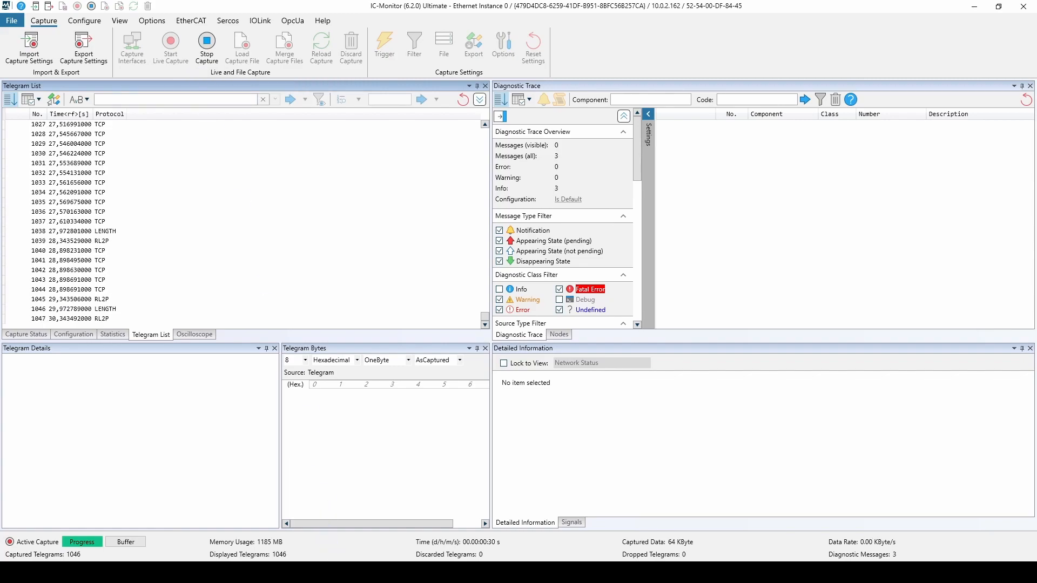
- Switch to the Command Prompt, run a continuous ping with "ping 10.0.1.1 -t" and interrupt it after several replies
click(339, 572)
text(ping 10.0.1.1 -t)
key(Return)
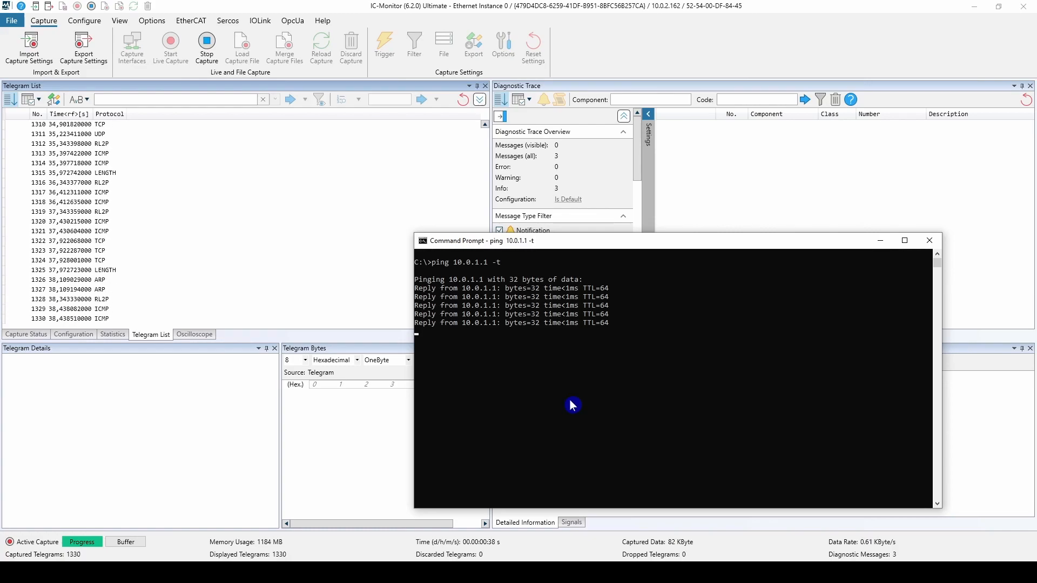
key(ctrl+c)
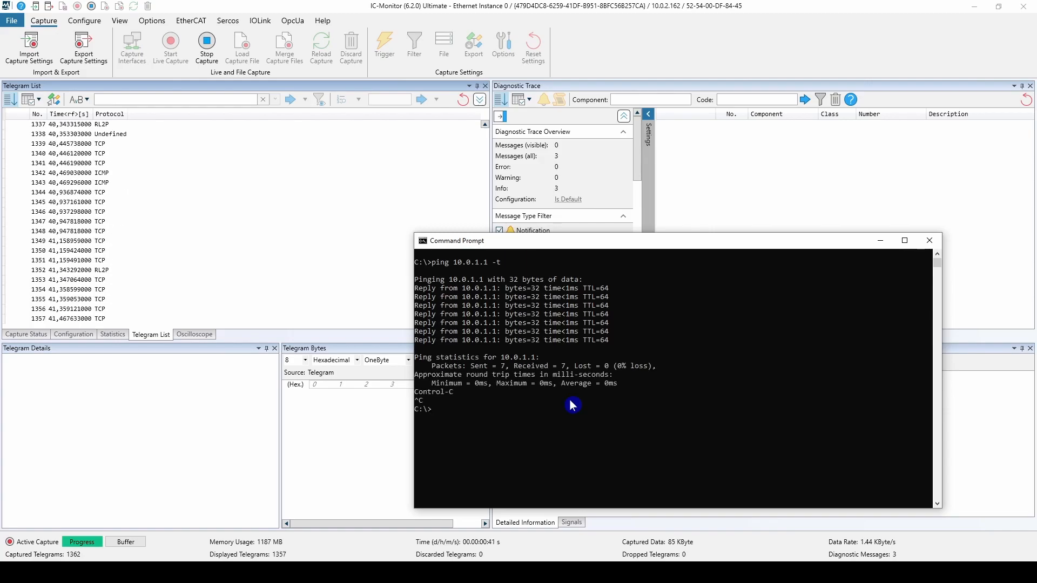
- Stop the live capture and save it in the Temp folder as icmon_tut_live_file_capture_icmp in PcapNg format
click(206, 49)
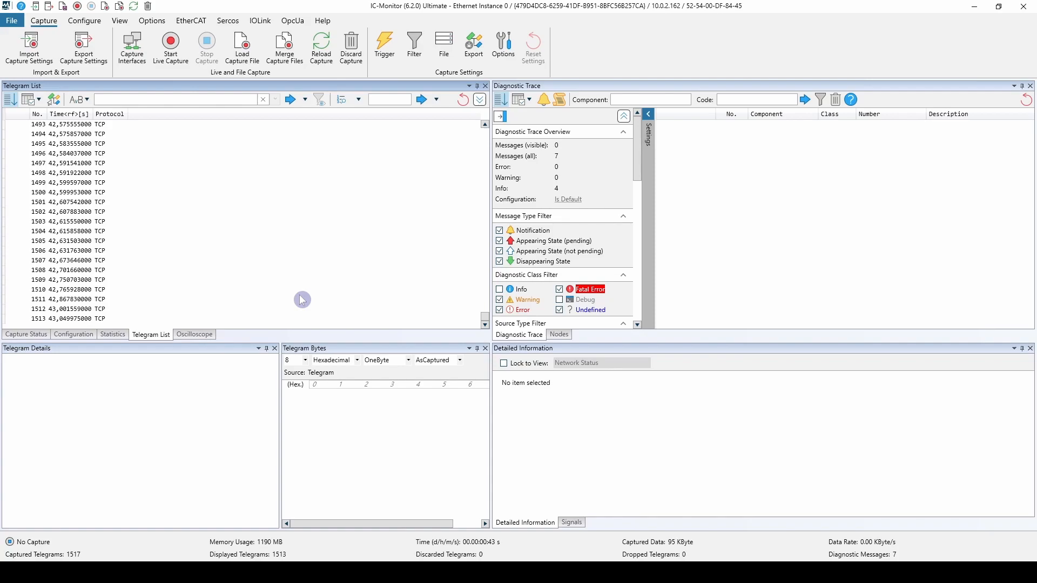
click(63, 7)
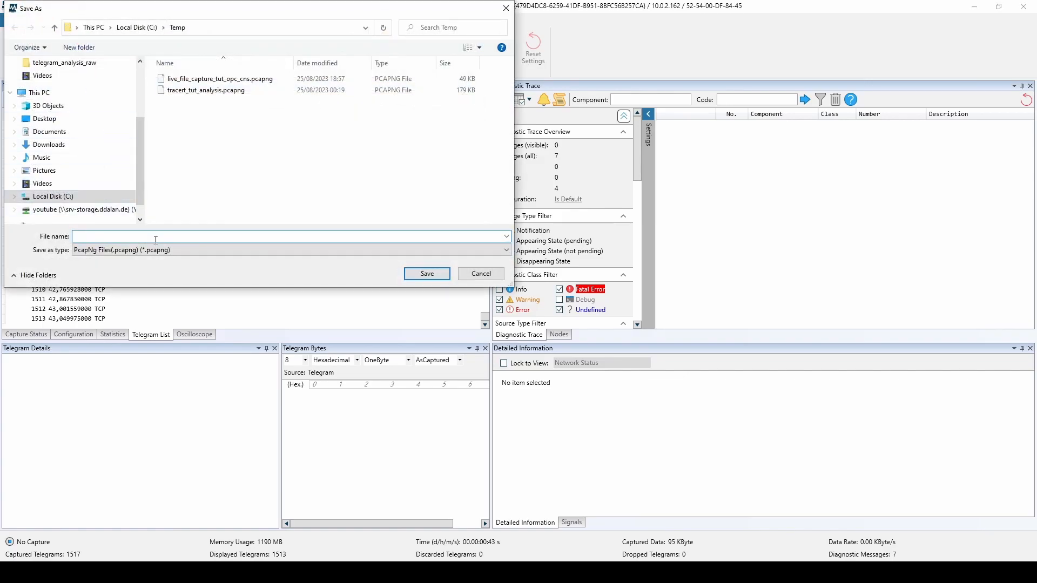
key(ctrl+v)
click(365, 250)
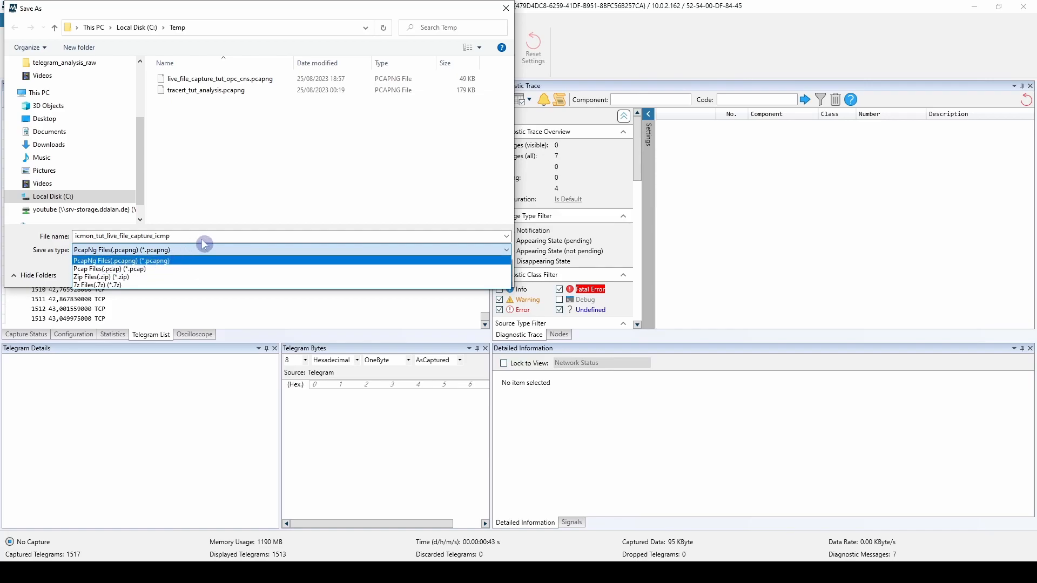
click(242, 189)
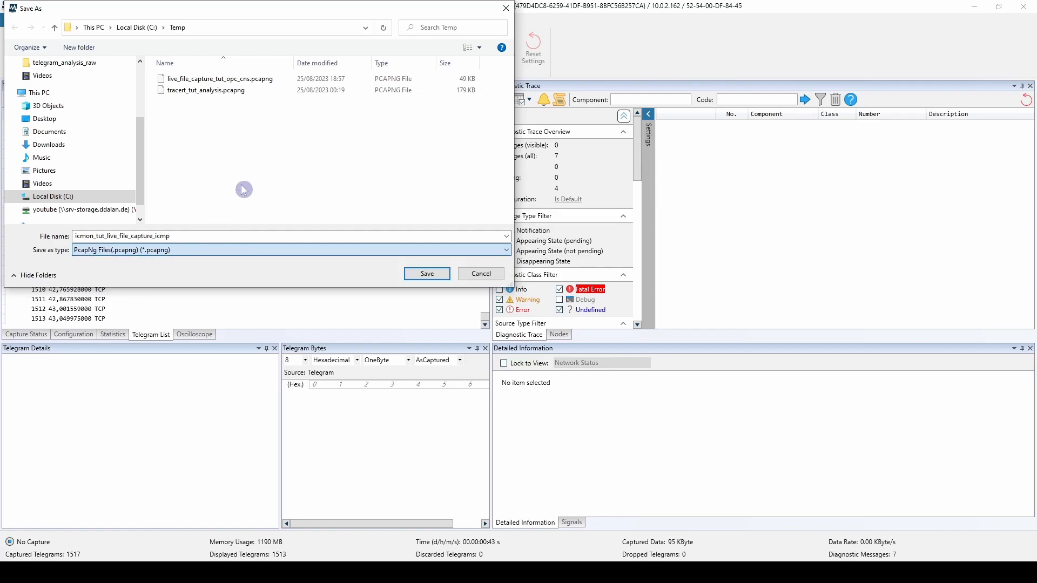
click(422, 274)
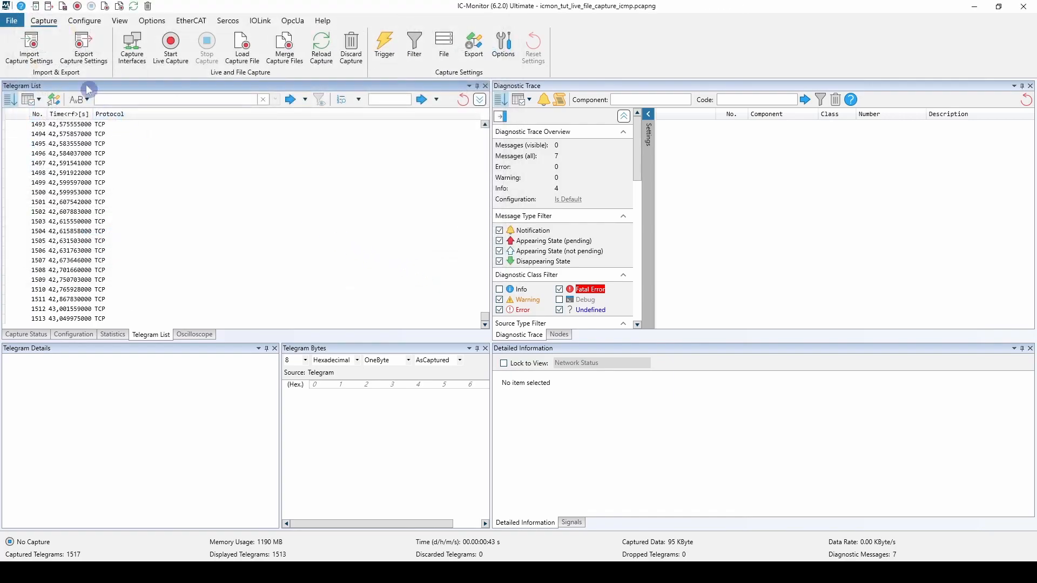
click(12, 22)
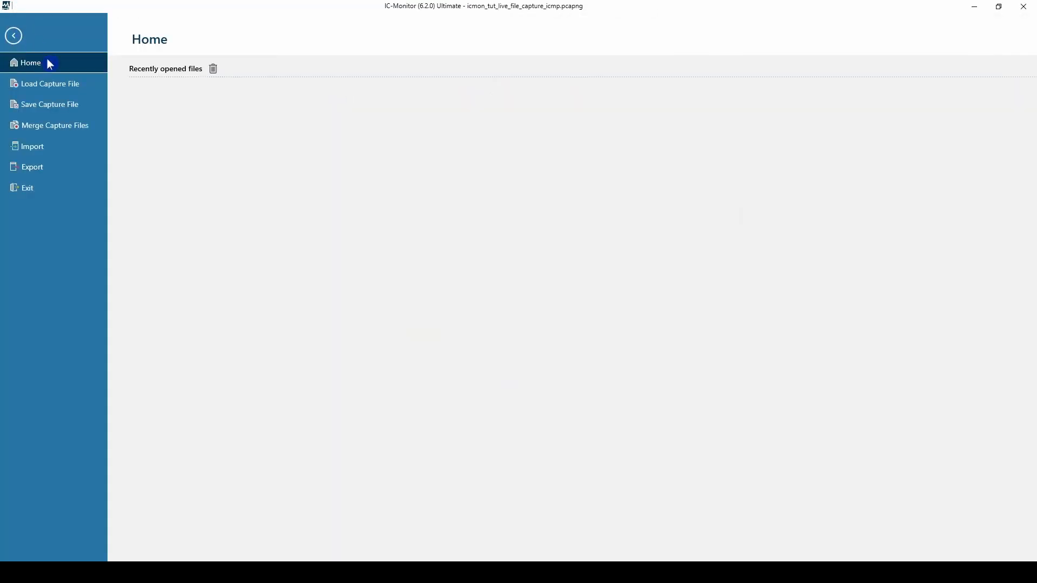
click(65, 104)
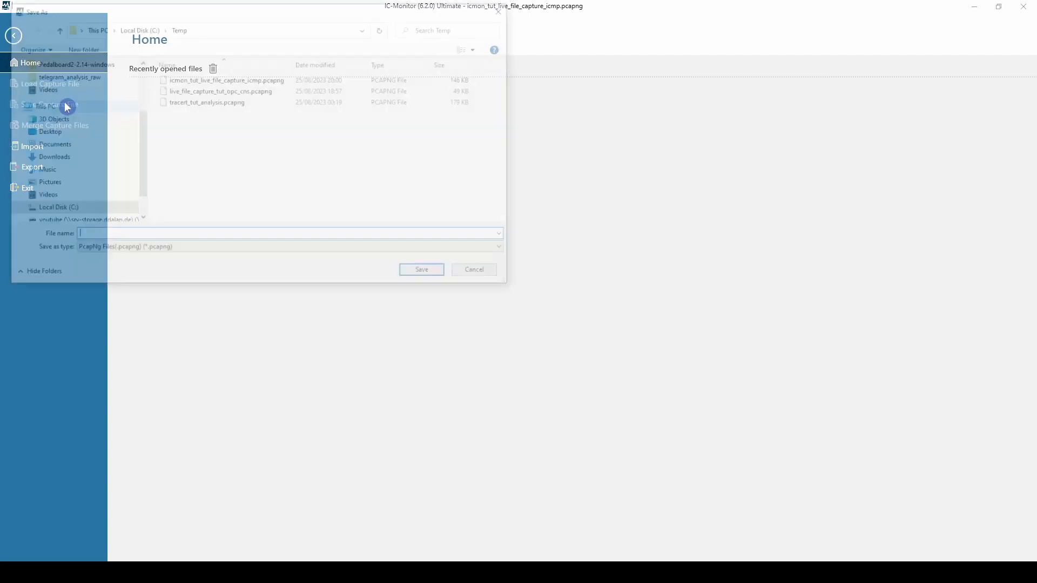
key(Escape)
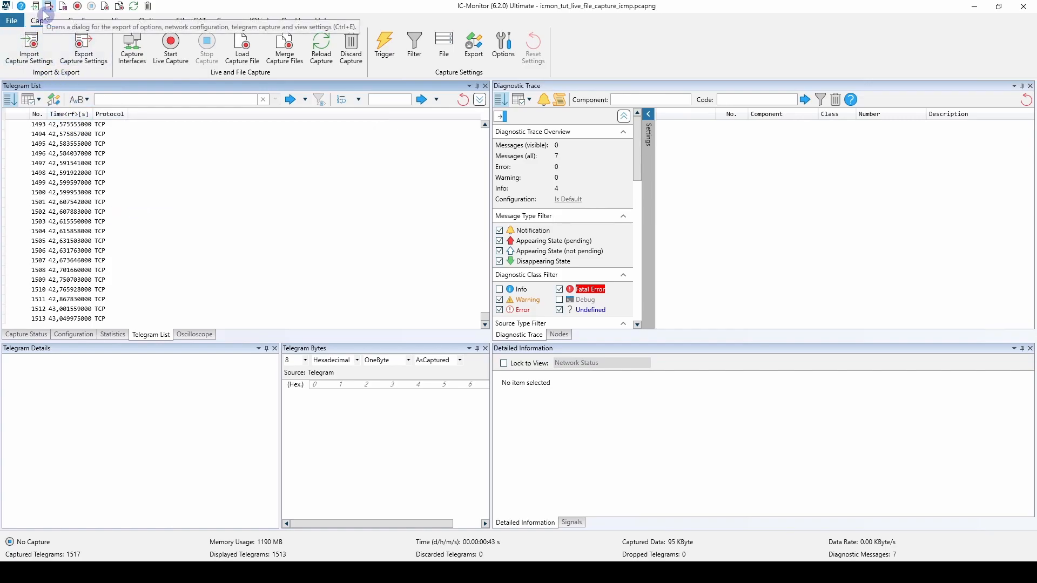
- Include the captured telegrams in the items for export and leave the export page without exporting
click(17, 21)
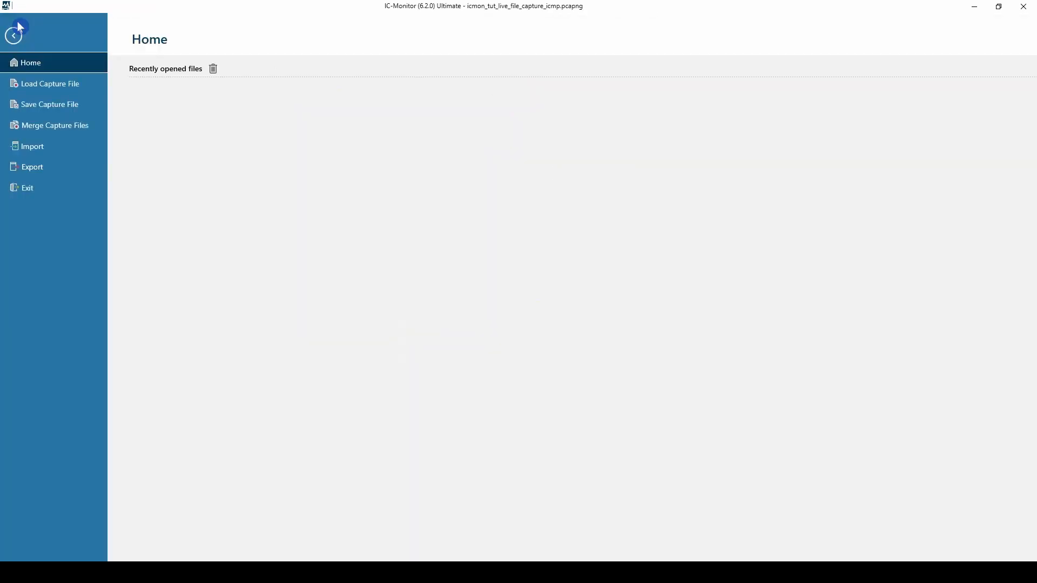
click(86, 169)
click(147, 144)
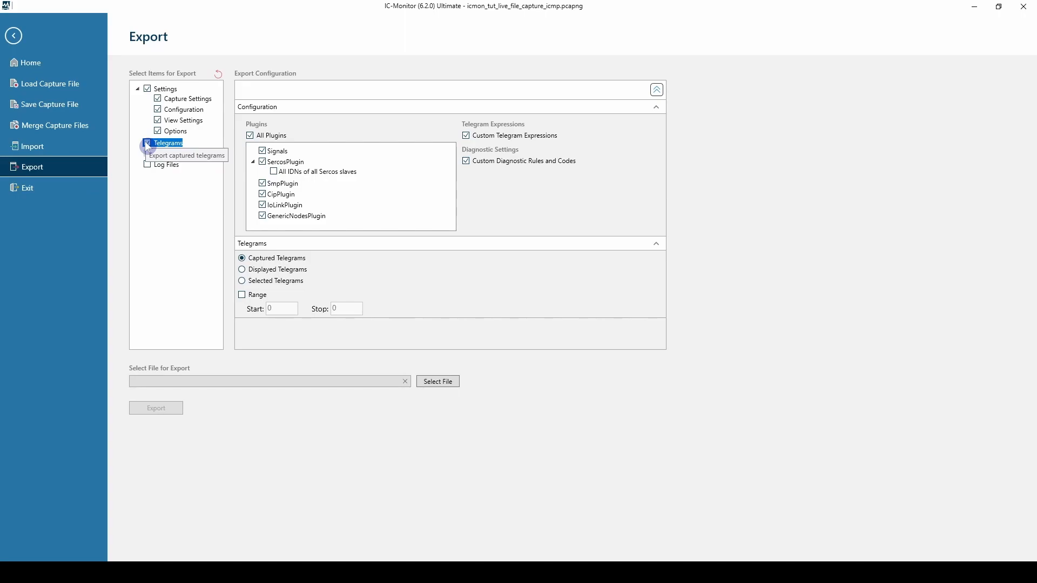
click(15, 36)
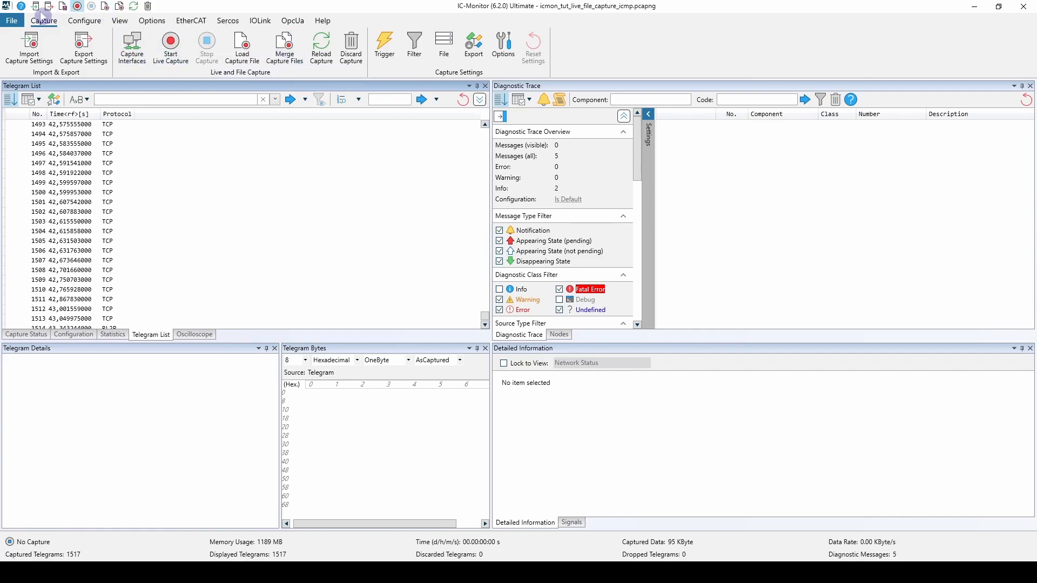
- Load the capture file tracert_tut_analysis.pcapng from the Temp folder and reload the capture
click(13, 24)
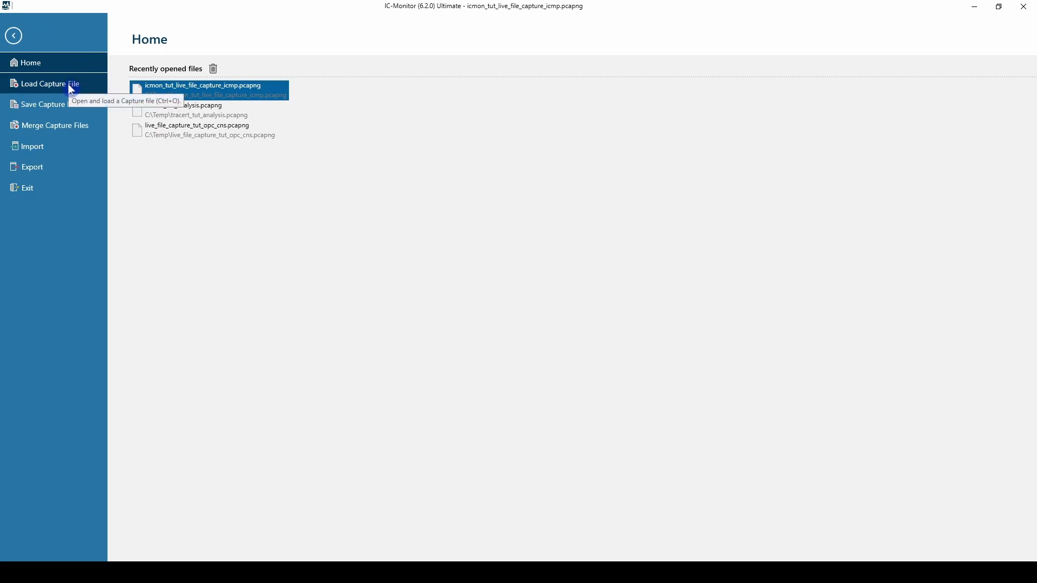
click(57, 88)
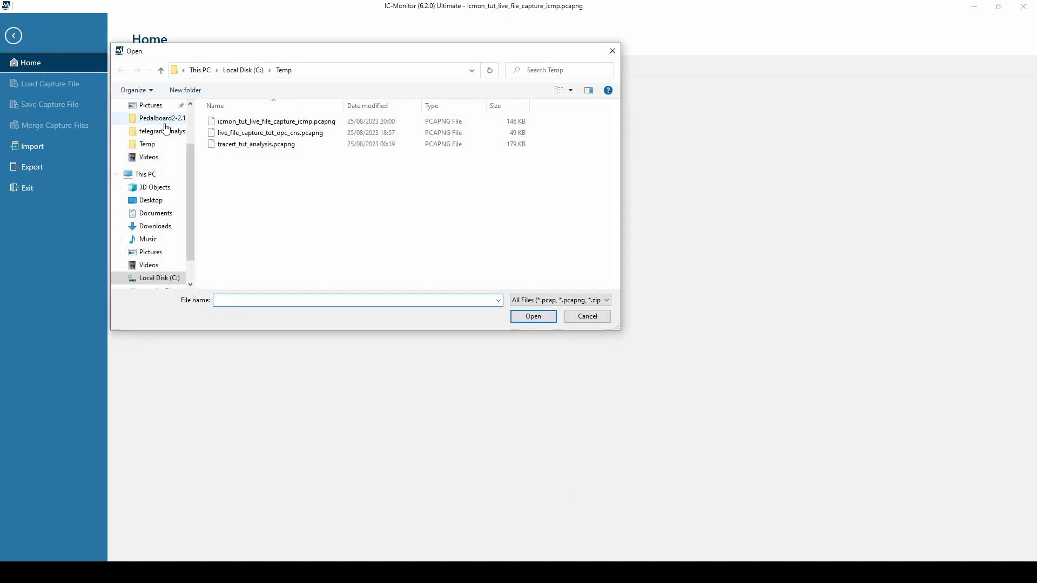
click(240, 144)
click(533, 320)
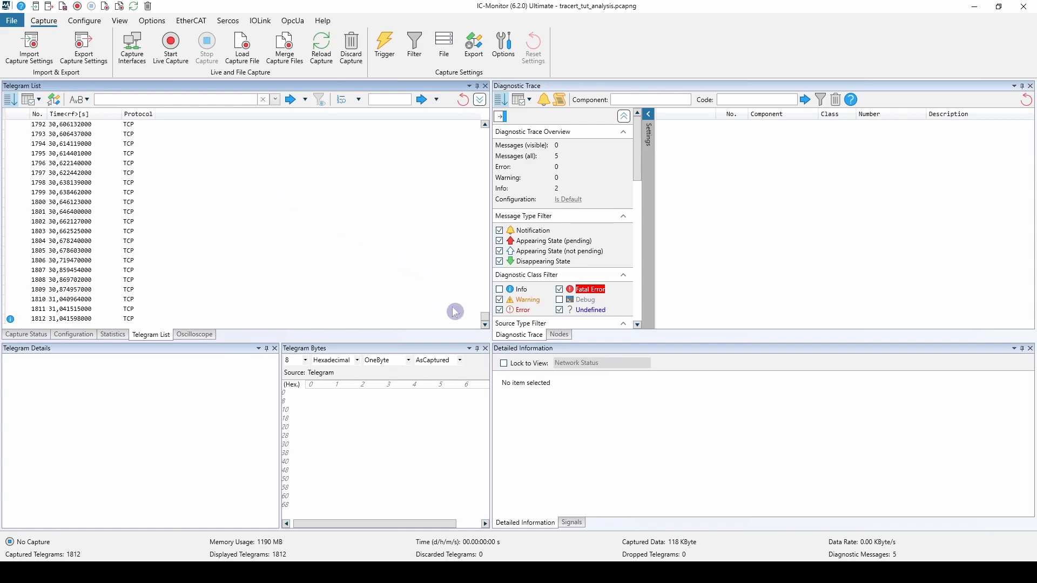
click(320, 52)
- Start a merge of capture files with tracert_tut_analysis.pcapng as the first listed file
click(292, 63)
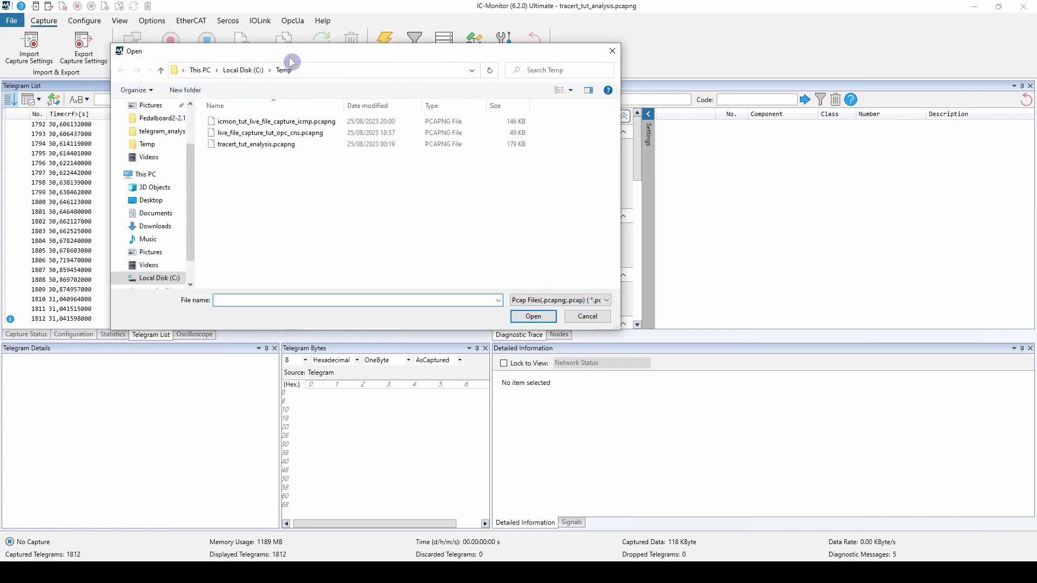
click(294, 148)
drag(332, 198, 250, 120)
click(279, 148)
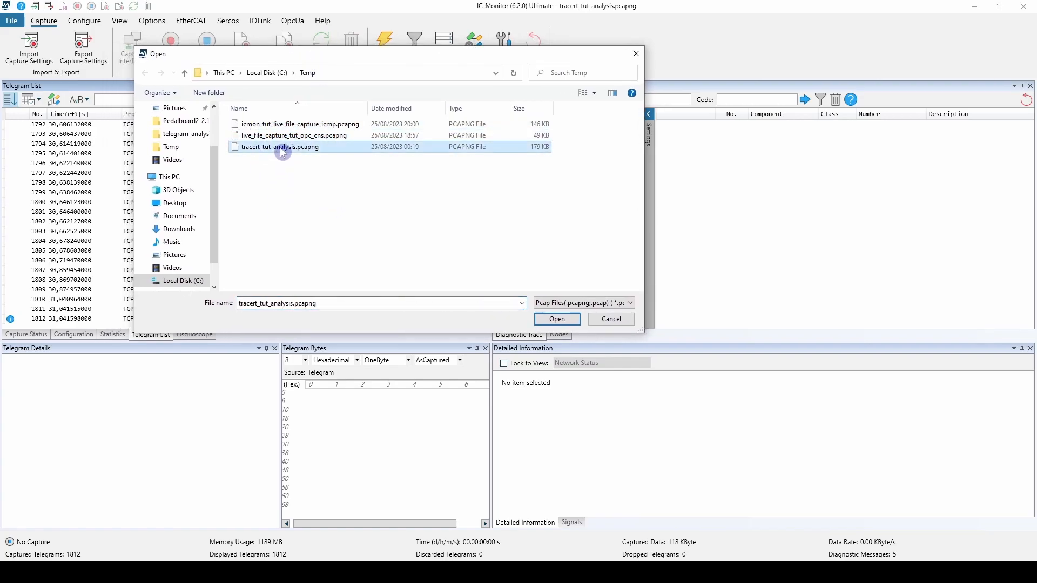
click(556, 319)
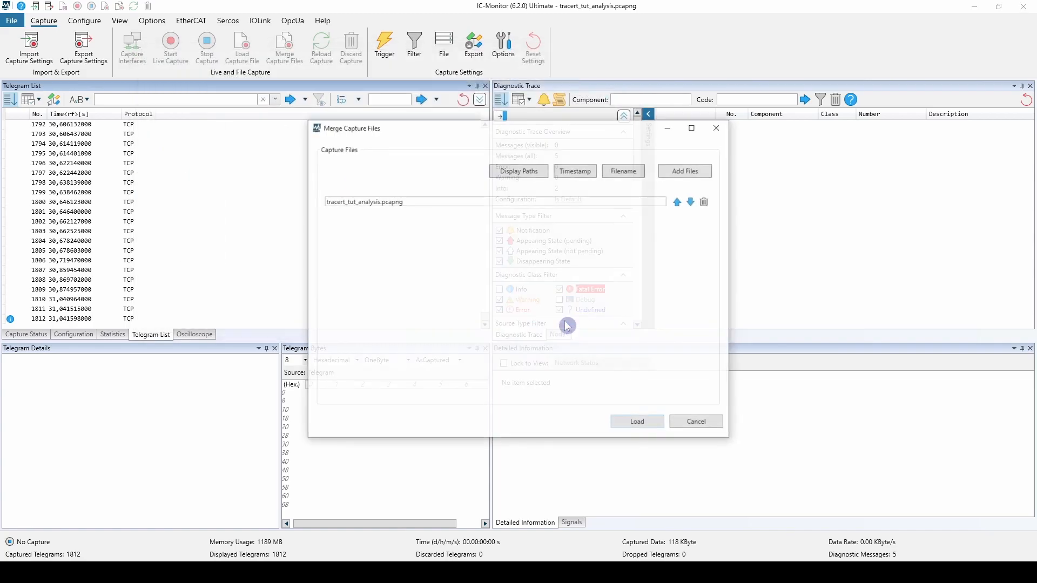
- Add icmon_tut_live_file_capture_icmp.pcapng and live_file_capture_tut_opc_cns.pcapng to the files for merging
click(687, 173)
click(432, 214)
ctrl+click(438, 225)
click(729, 411)
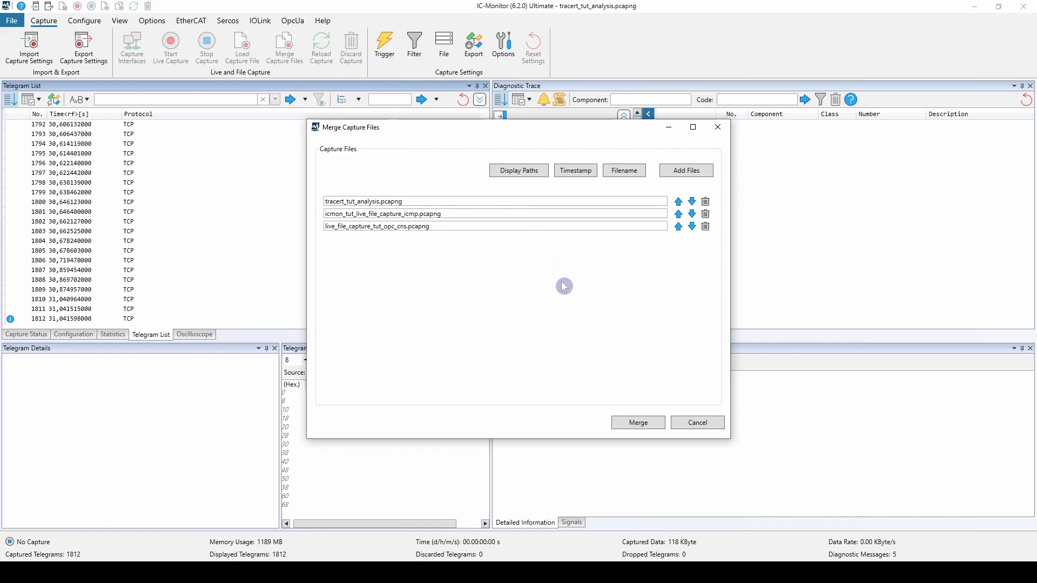
- Merge the capture files sorted by filename, with live_file_capture_tut_opc_cns.pcapng moved up to first place
click(572, 174)
click(606, 172)
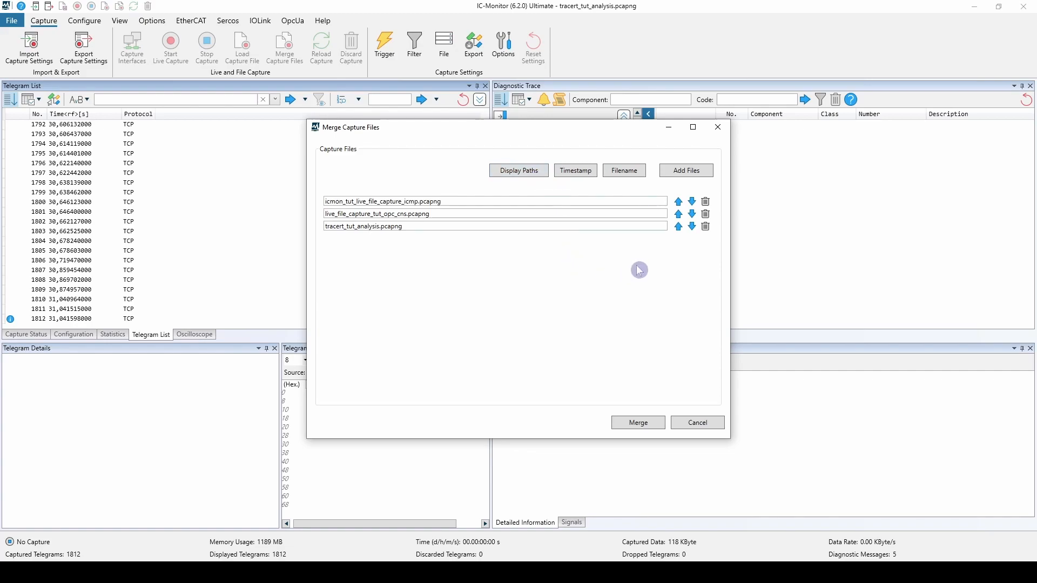
click(678, 214)
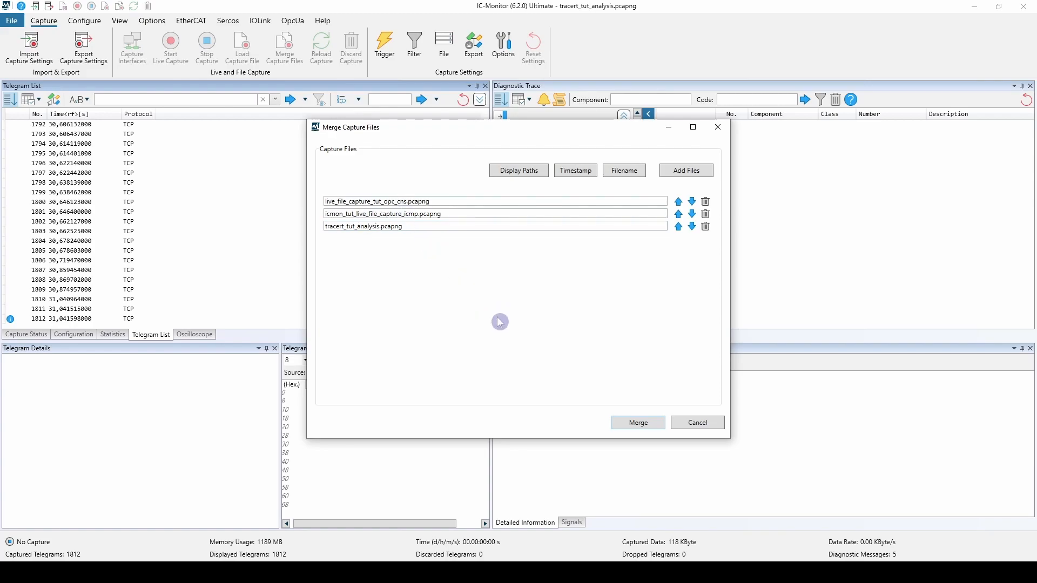
click(623, 421)
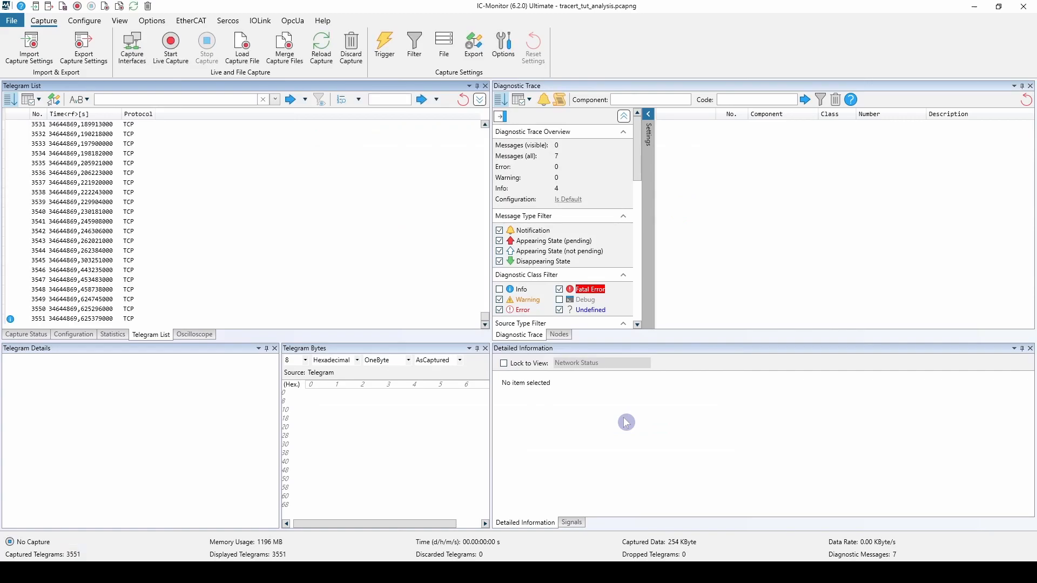
- Filter the telegram list by icmp and select telegram 2783 to show its details
click(229, 101)
text(icmp)
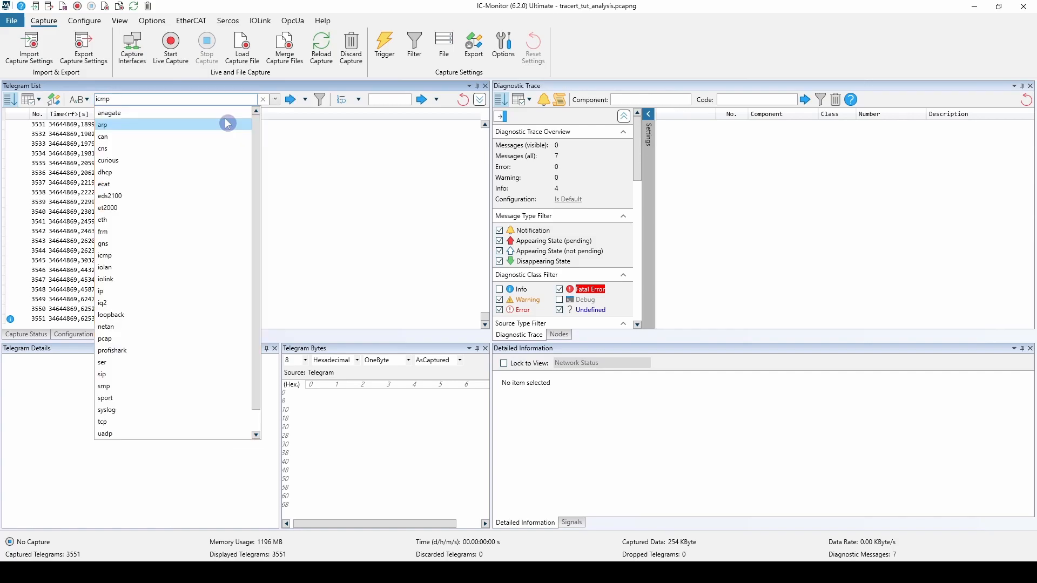
key(Return)
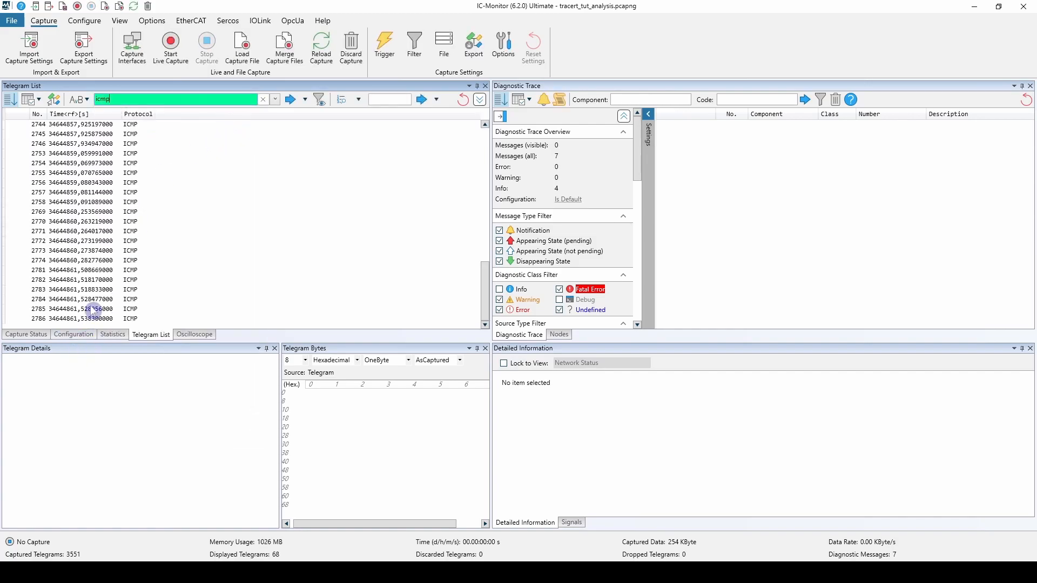
click(98, 290)
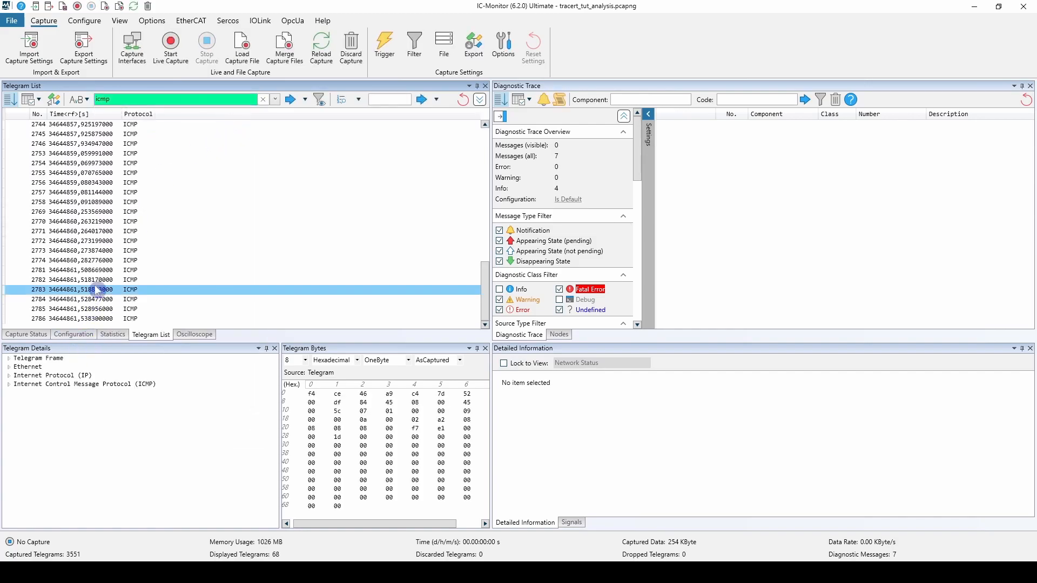
- Expand the Internet Protocol header in the telegram details and add its Time To Live field as a column in the telegram list
click(8, 375)
click(19, 384)
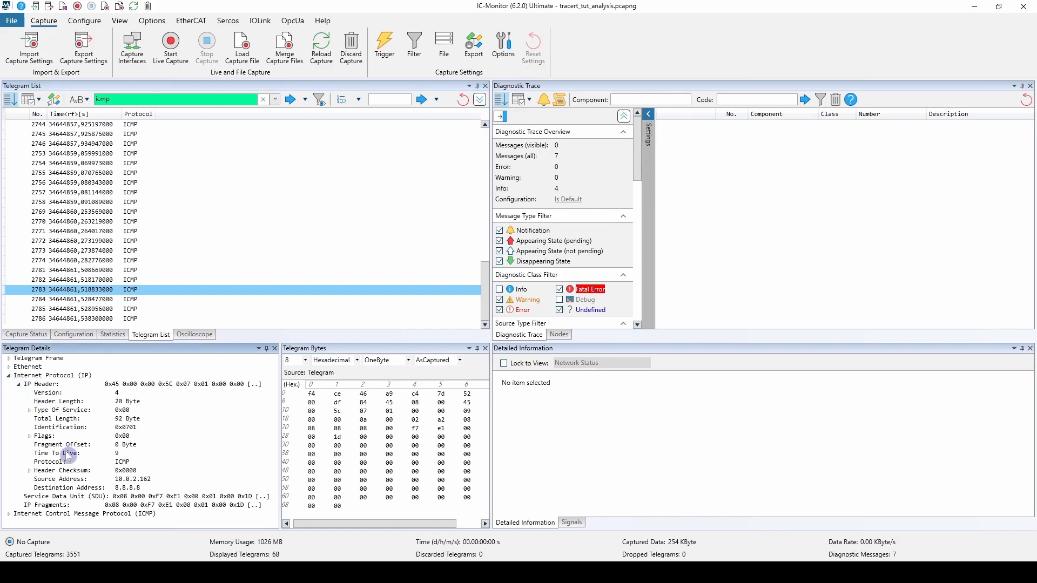
drag(67, 458, 193, 219)
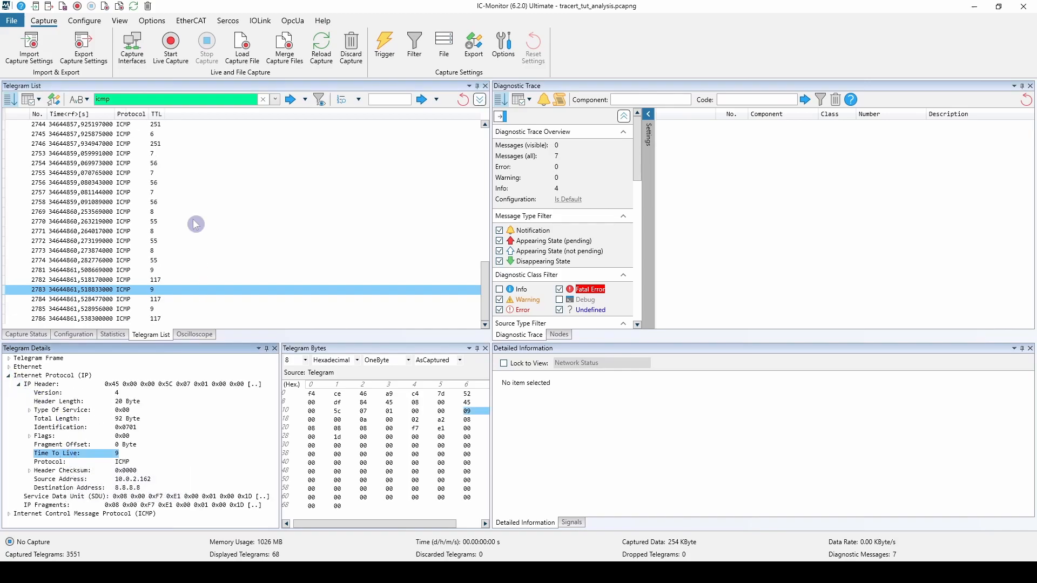
- Examine how the TTL values change across the ICMP telegrams, selecting telegram 2412 among them
scroll(177, 164, up, 8)
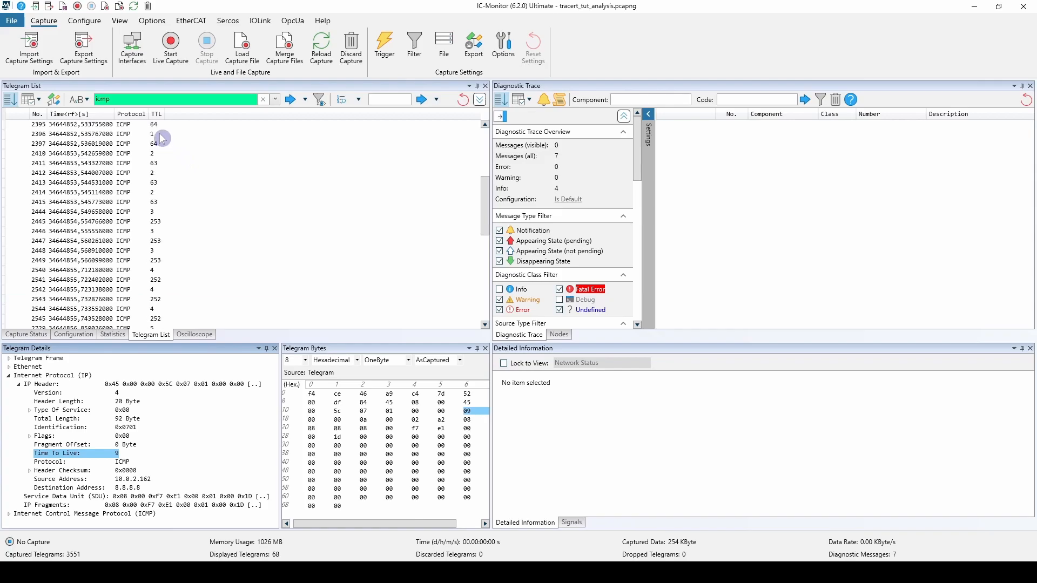
click(161, 134)
click(163, 157)
click(163, 174)
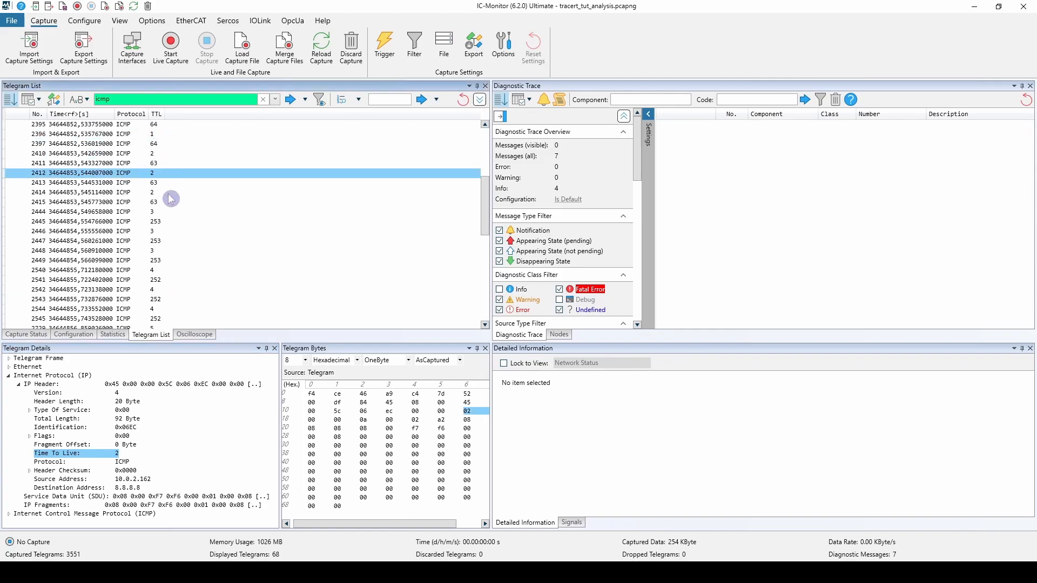
scroll(249, 240, down, 4)
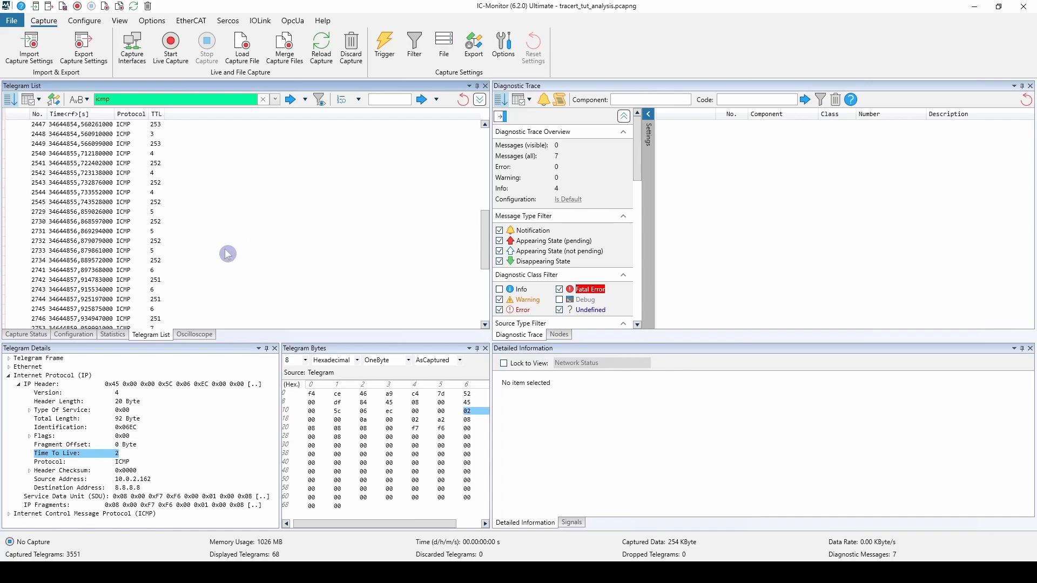
scroll(229, 255, down, 1)
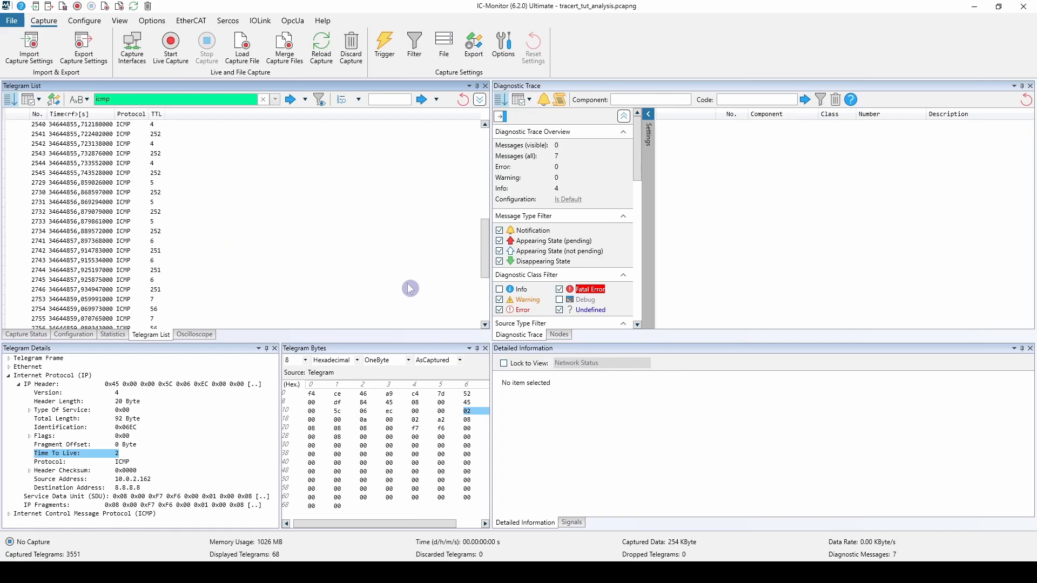
- Discard all captured telegrams and clear the icmp filter from the telegram list
click(350, 60)
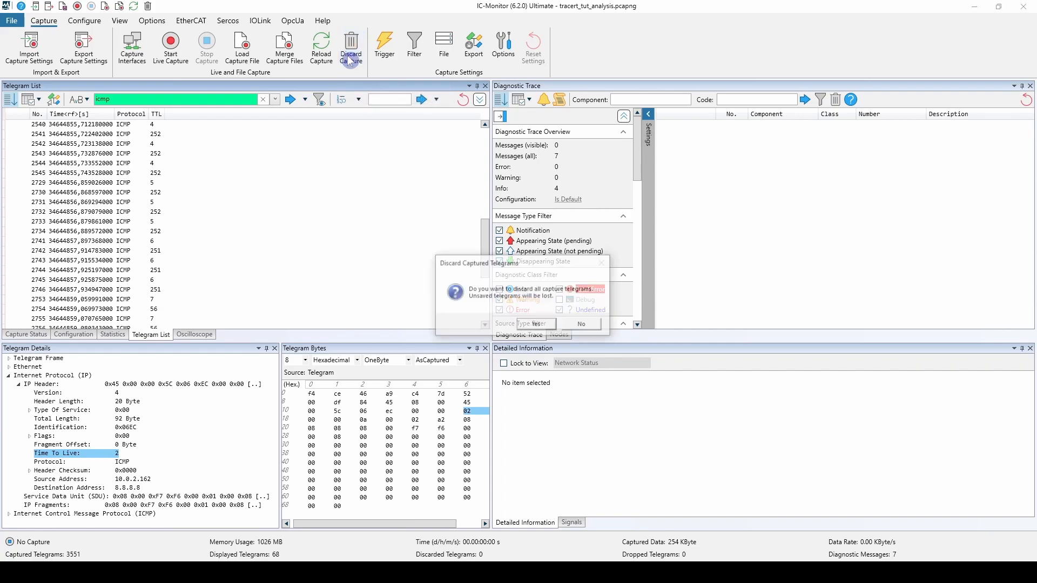
click(536, 325)
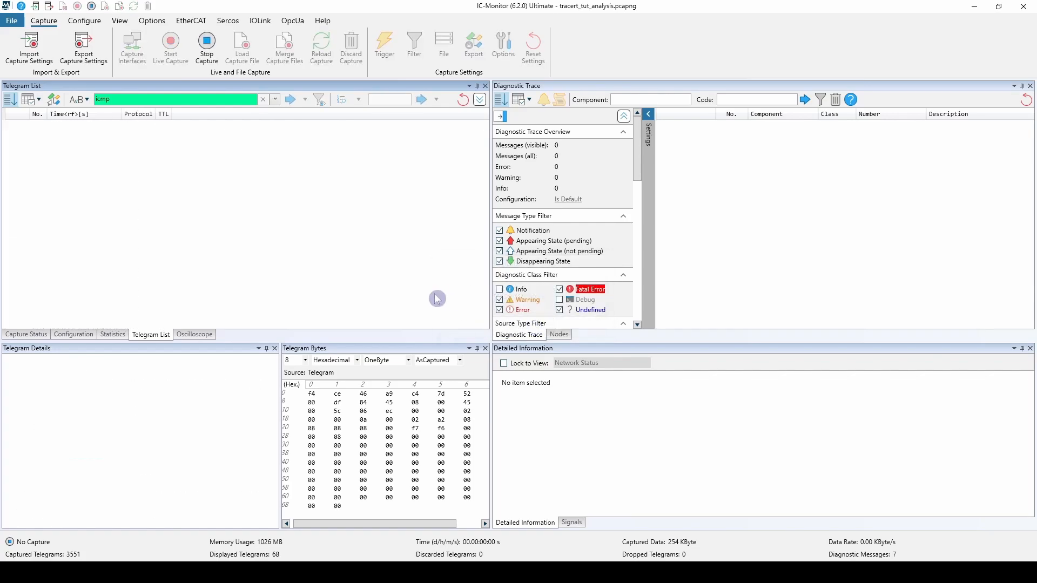
click(263, 99)
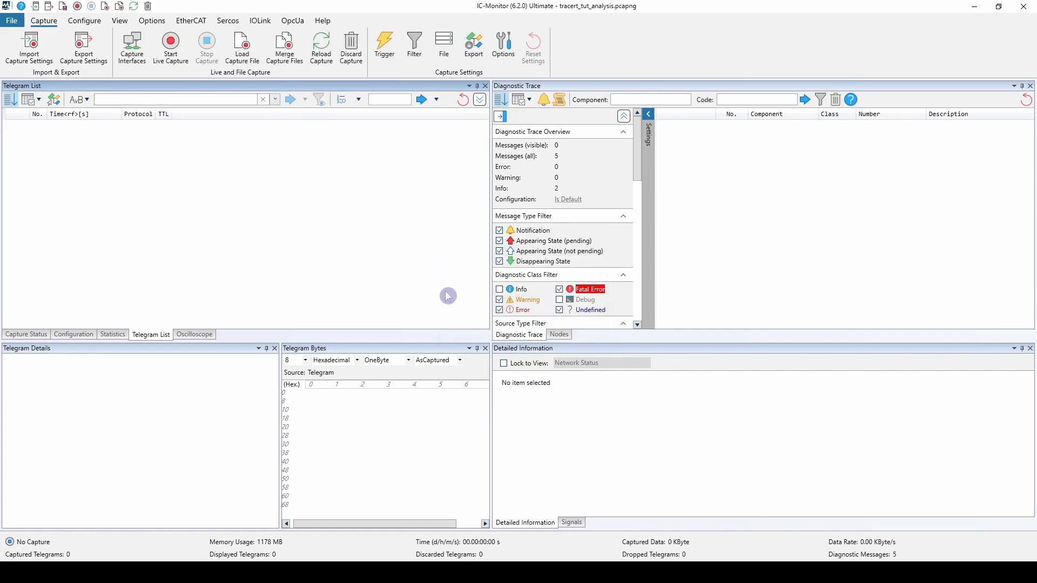